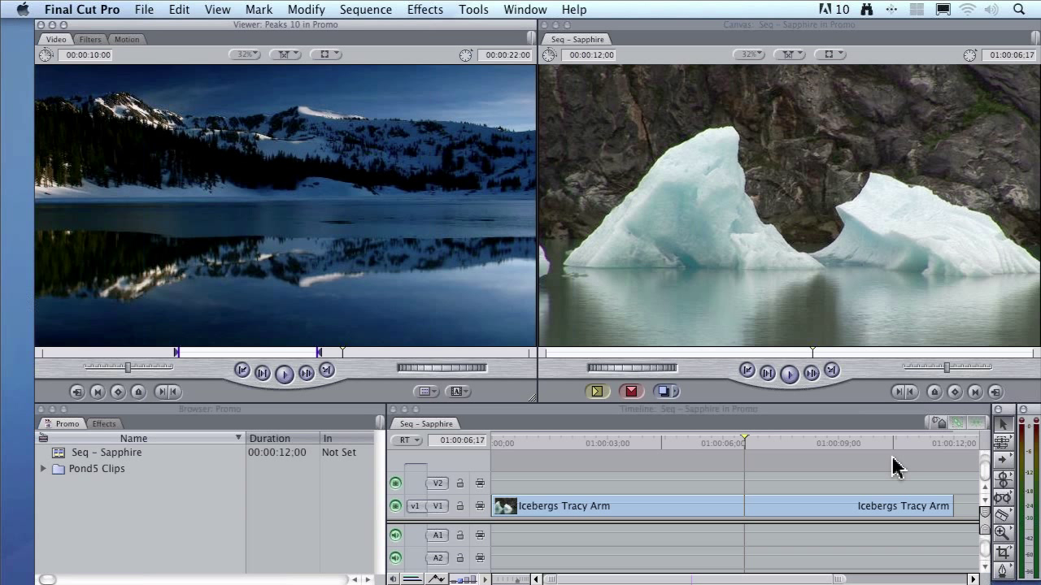
- Browse the Effects filter categories, then close the list without applying anything
click(431, 10)
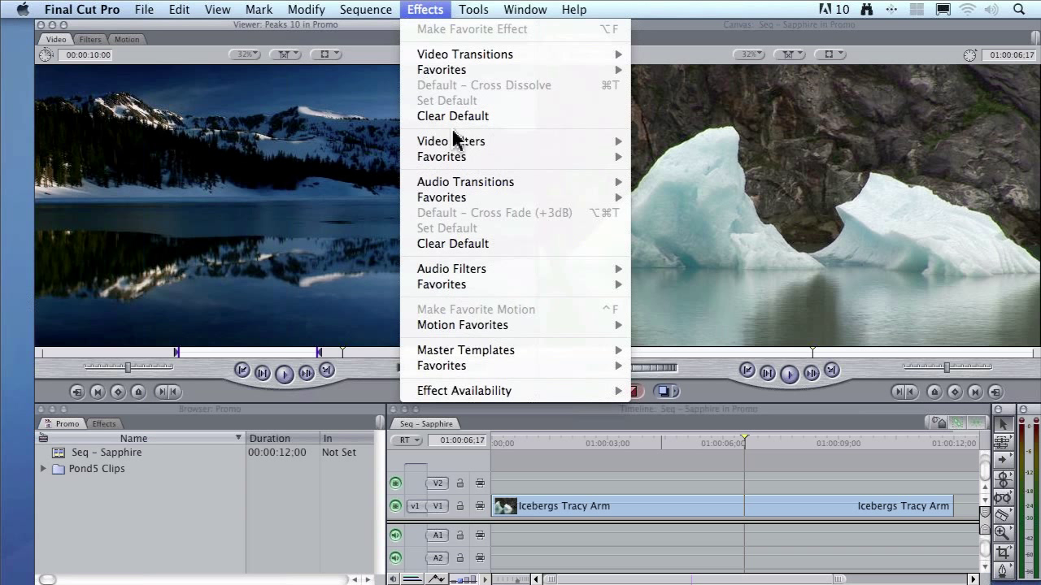
mouse_move(457, 138)
mouse_move(760, 467)
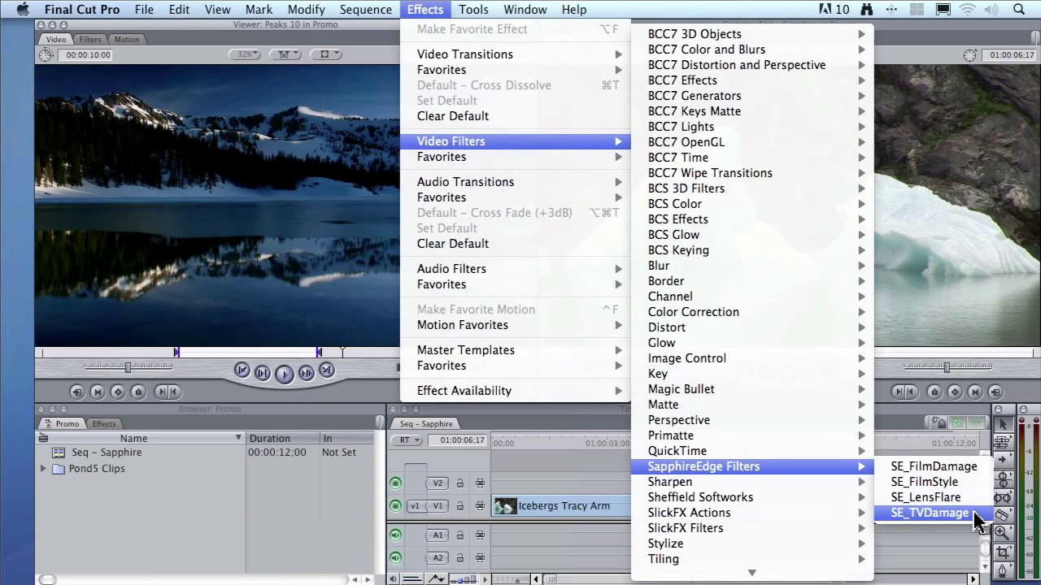
click(599, 482)
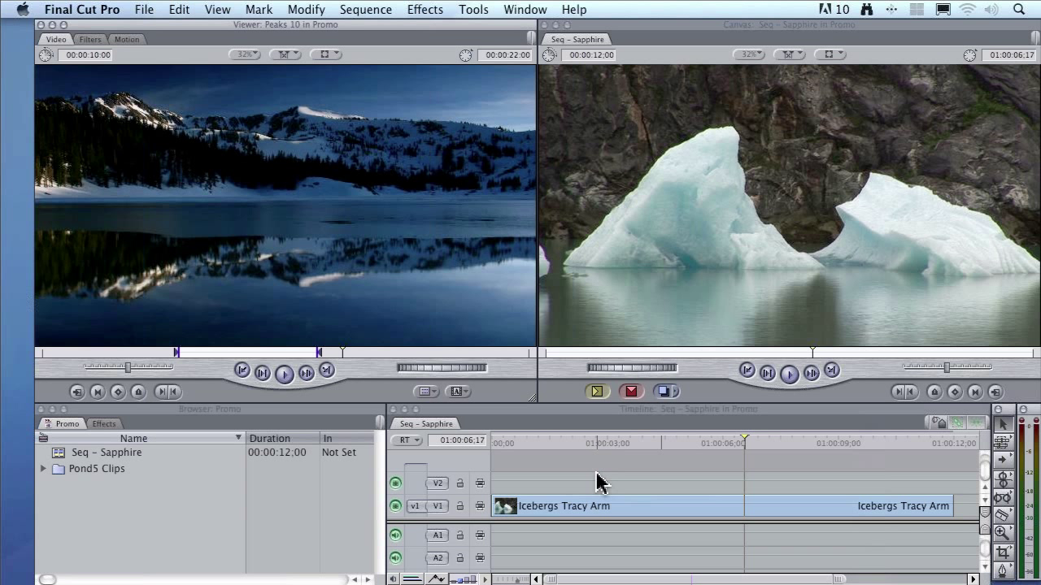
- Apply the SapphireEdge SE_TVDamage filter to the selected Icebergs Tracy Arm clip
click(693, 512)
key(super+2)
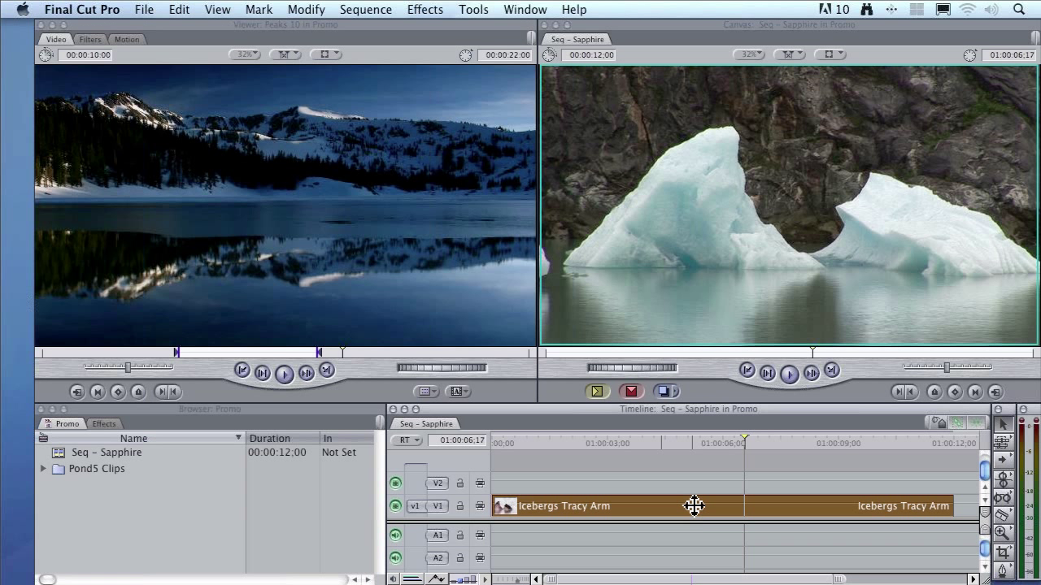
click(435, 9)
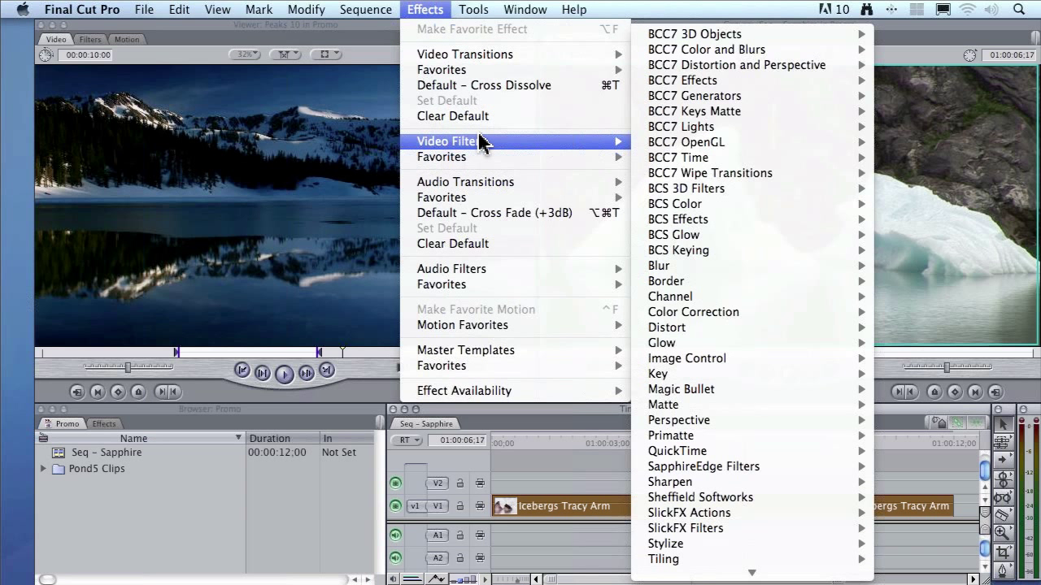
mouse_move(716, 466)
click(973, 513)
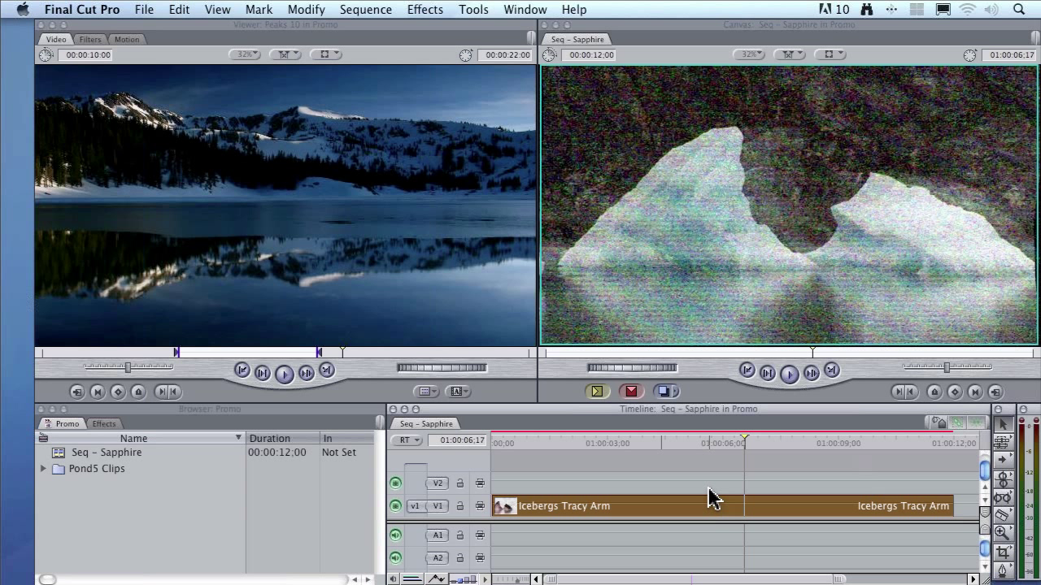
- Scrub to 01:00:03:13 to preview the damage, then show the clip's filter parameters
click(535, 443)
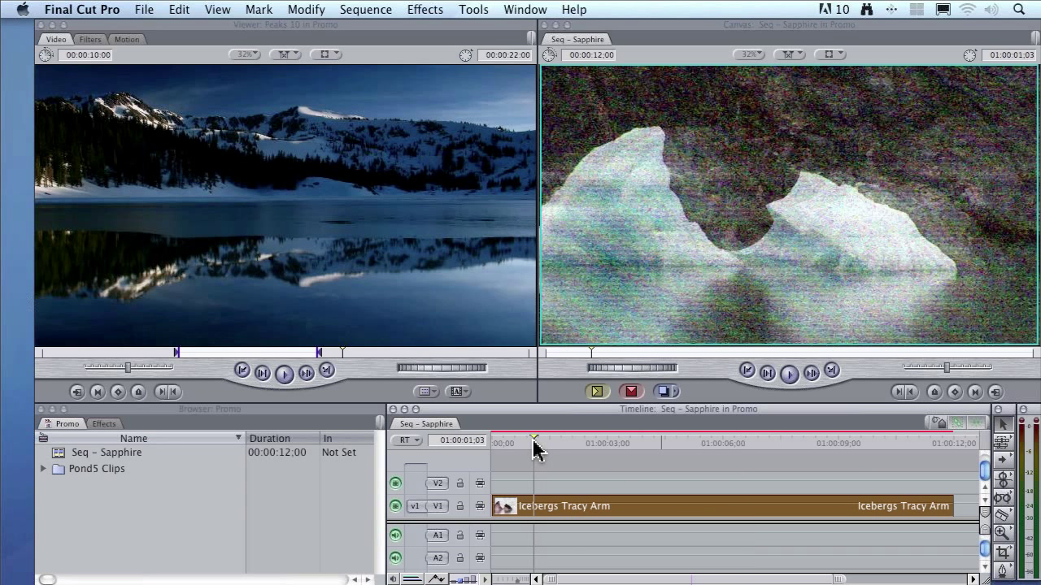
click(578, 446)
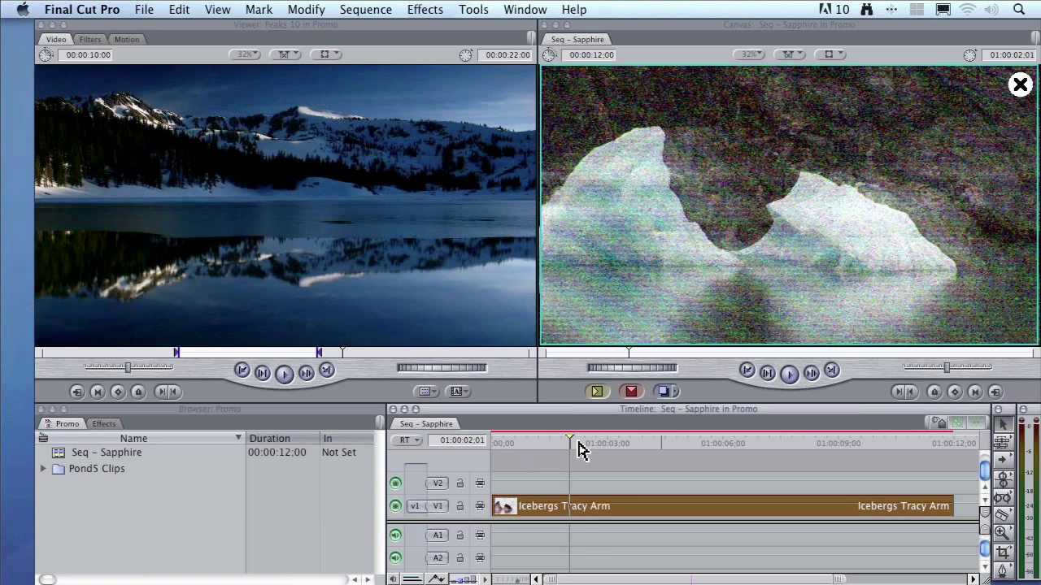
drag(578, 446, 625, 447)
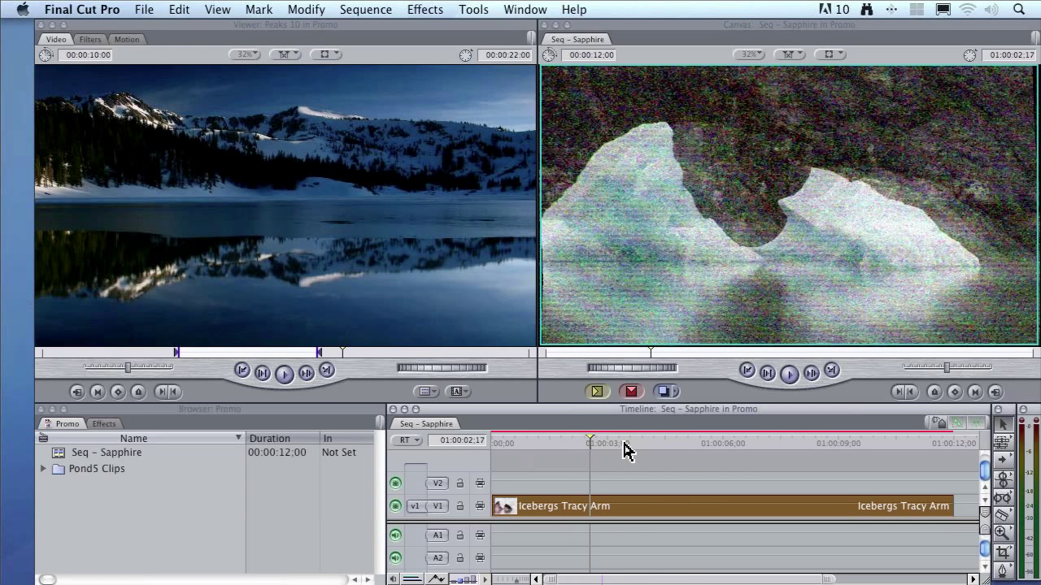
click(626, 449)
double_click(698, 515)
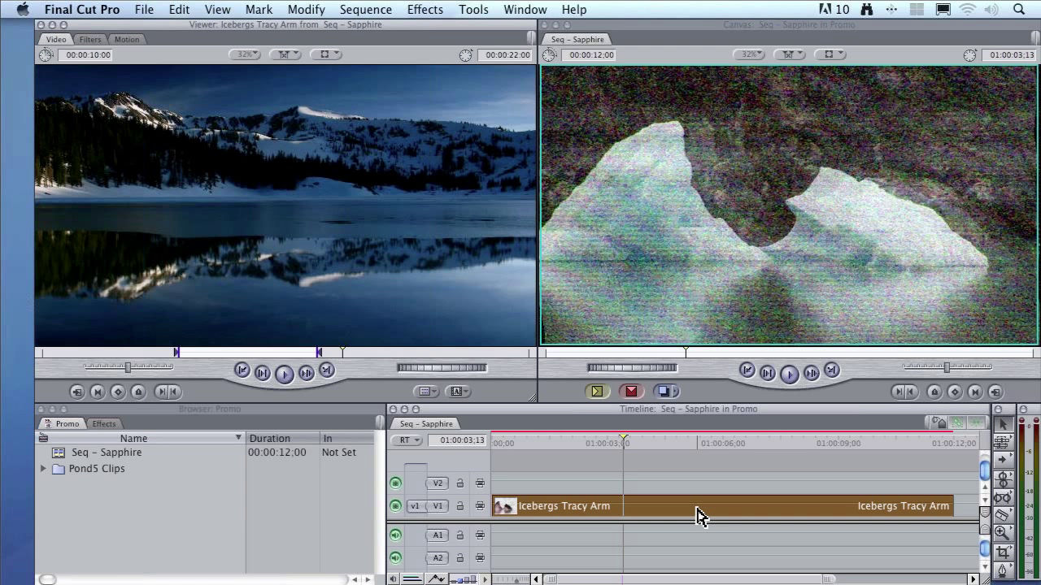
click(90, 39)
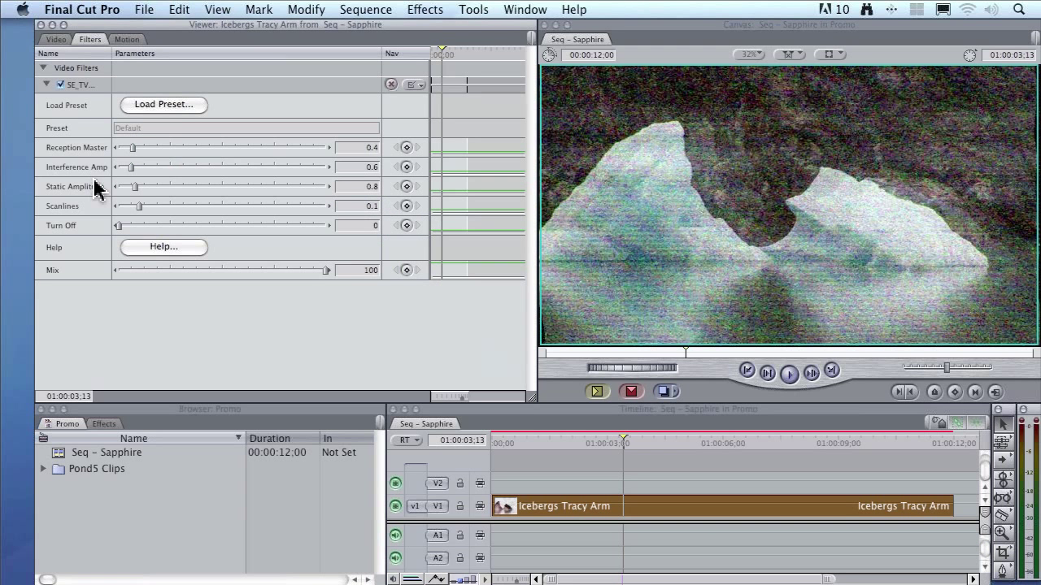
- Open the SapphireEdge Preset Browser, enlarge its preset grid and shrink the thumbnails
click(177, 107)
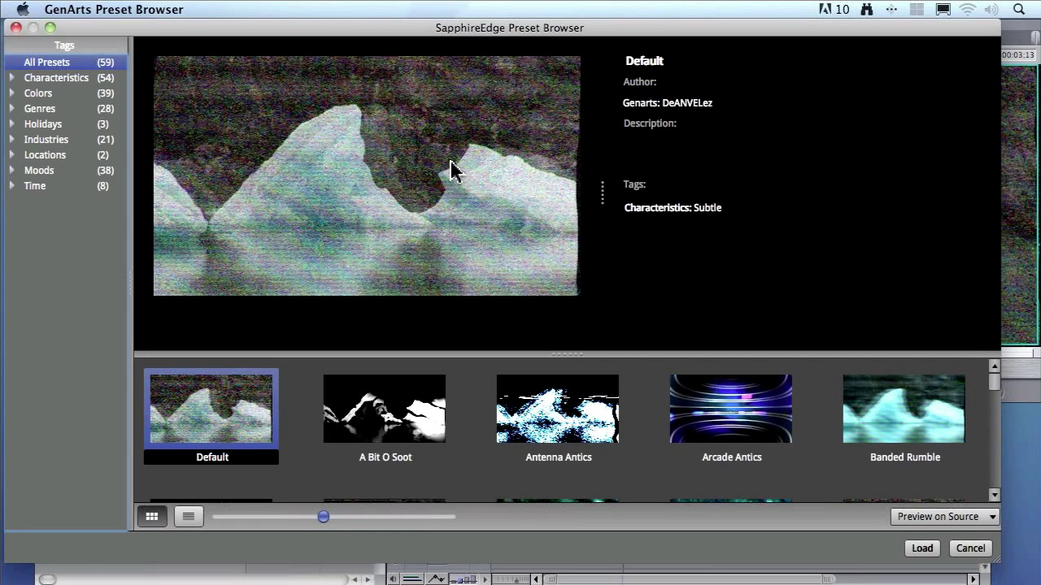
drag(434, 27, 448, 27)
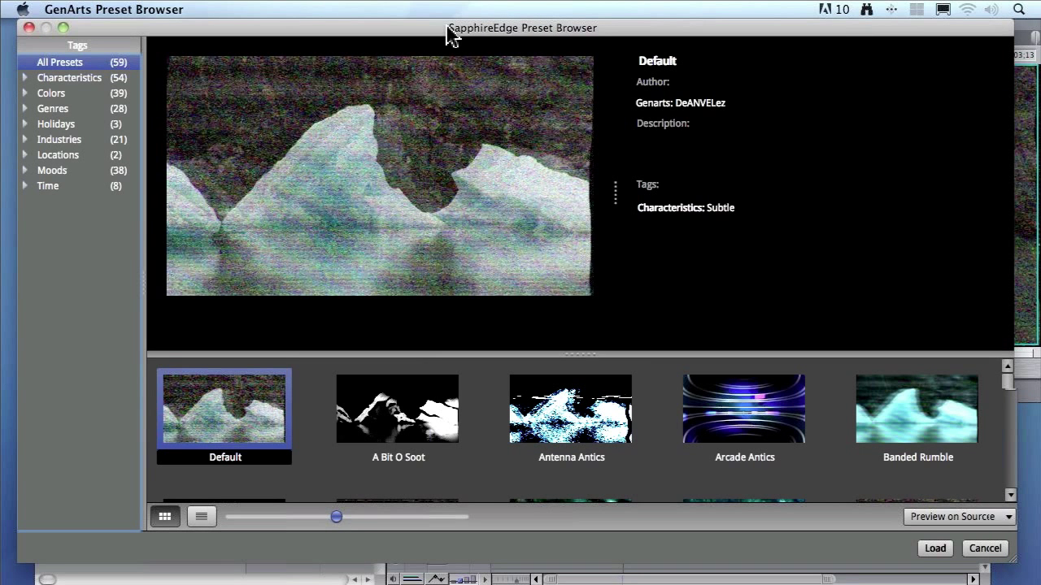
drag(453, 36, 473, 37)
scroll(520, 431, down, 5)
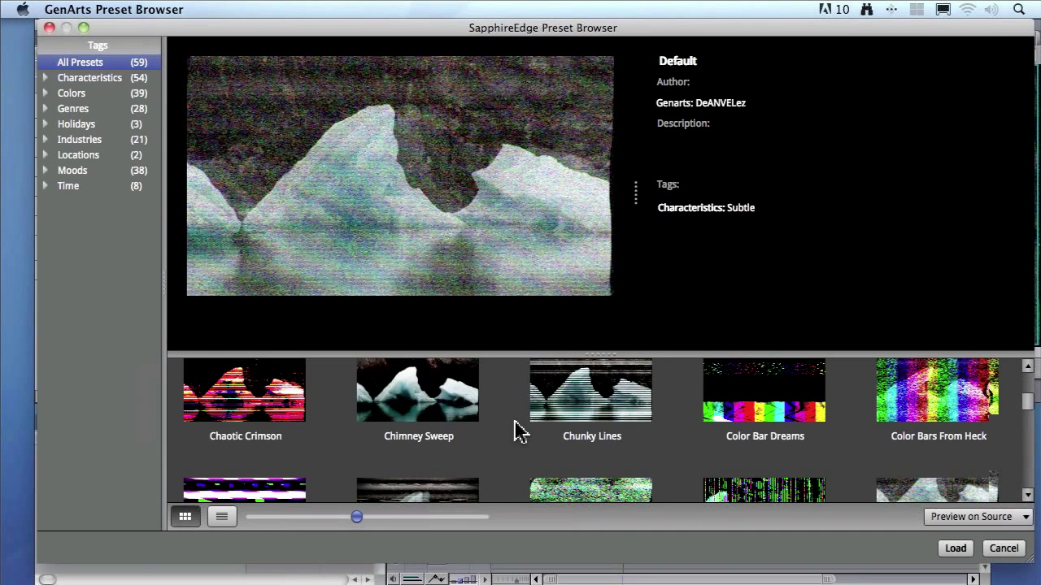
scroll(518, 430, down, 5)
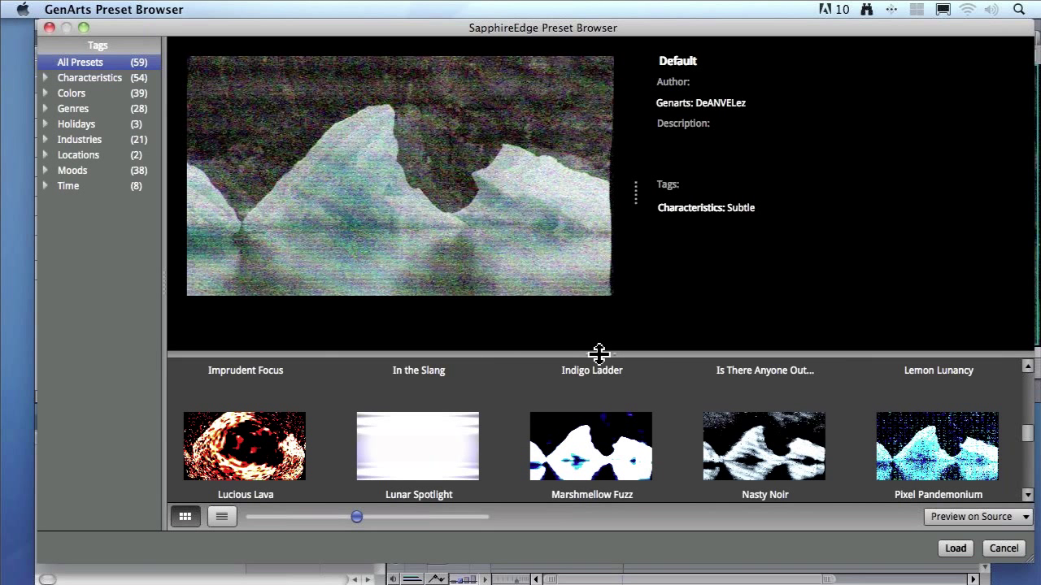
drag(599, 353, 595, 301)
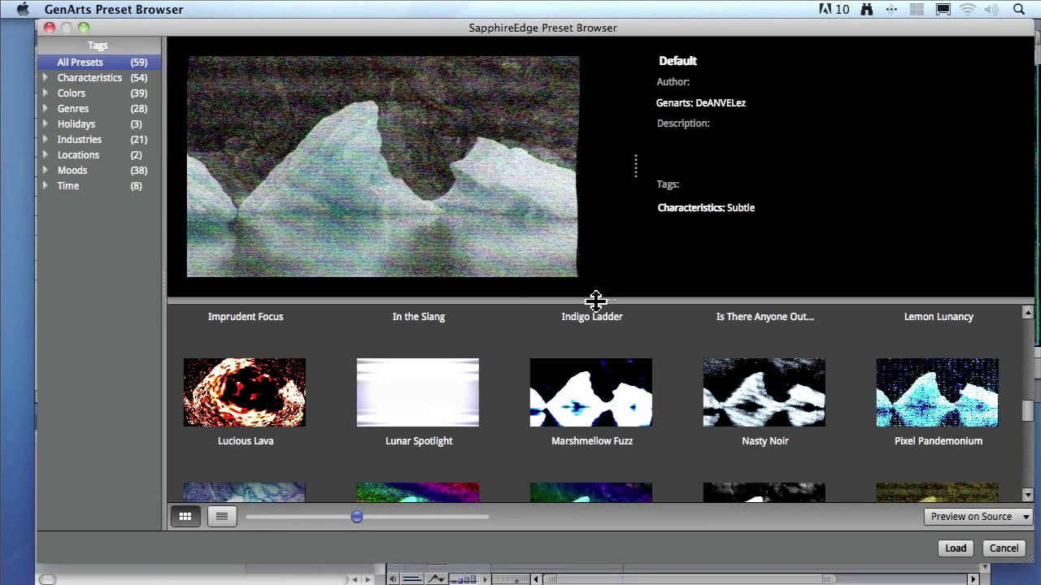
drag(356, 517, 310, 517)
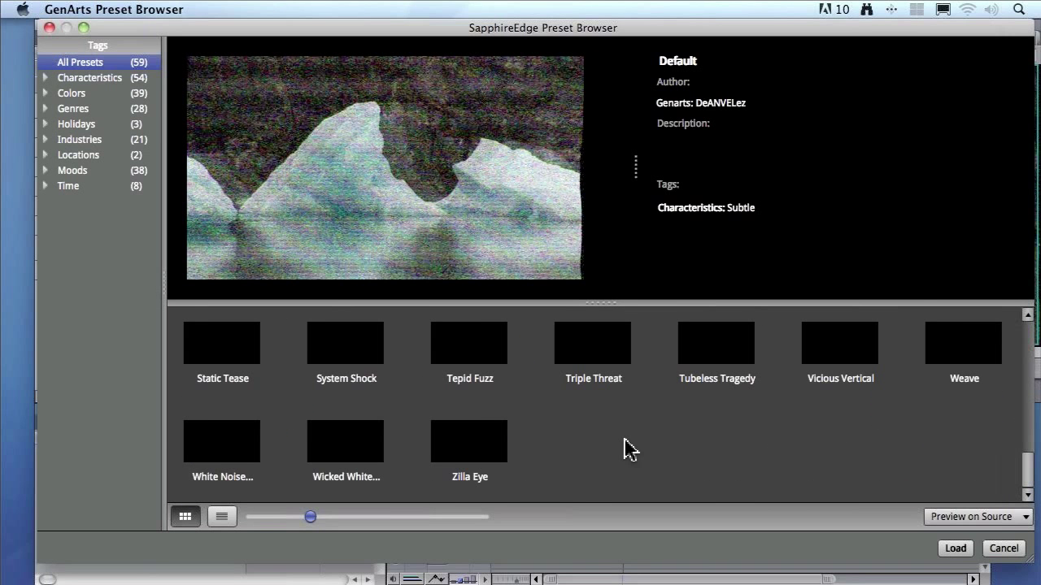
- Preview the Tepid Fuzz, System Shock, Static Tease, Wicked White Noise and Zilla Eye presets
click(460, 362)
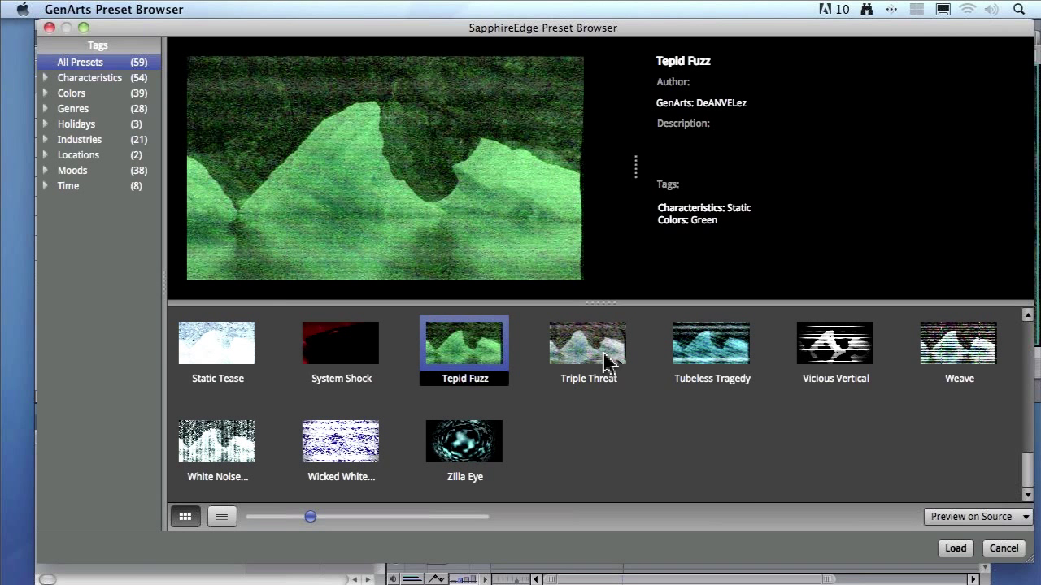
click(344, 360)
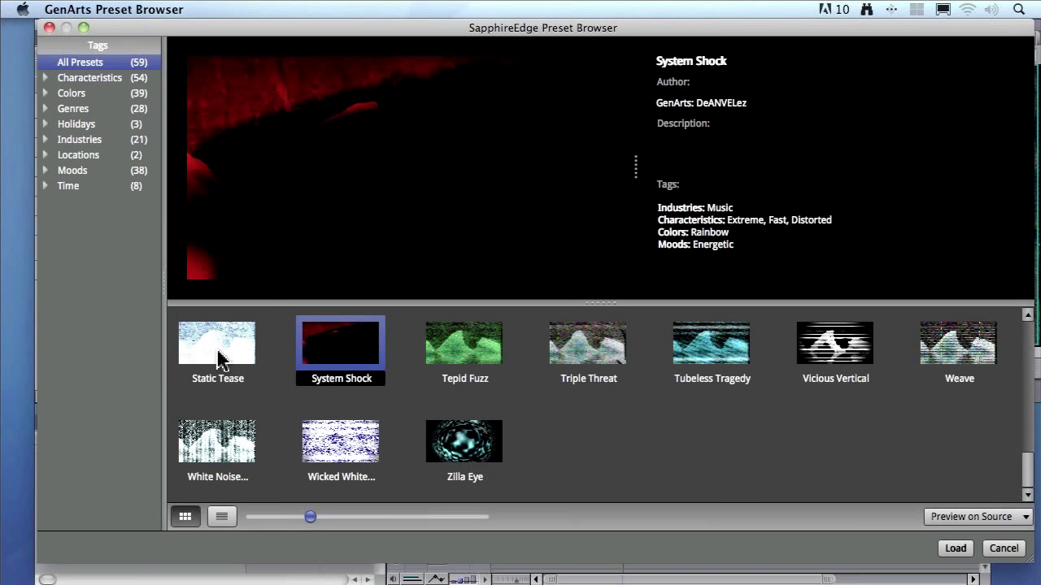
click(219, 358)
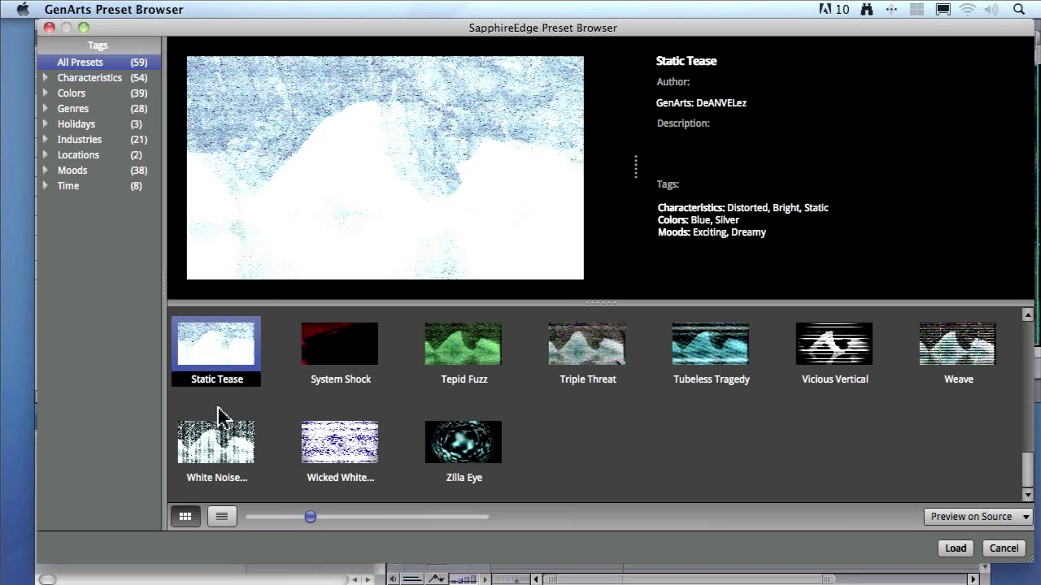
click(338, 448)
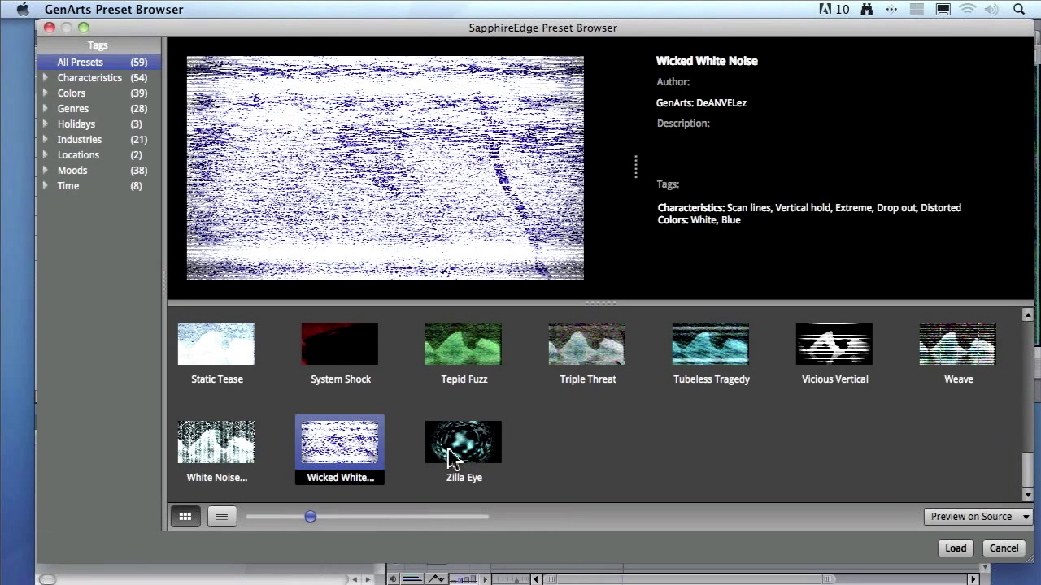
click(452, 459)
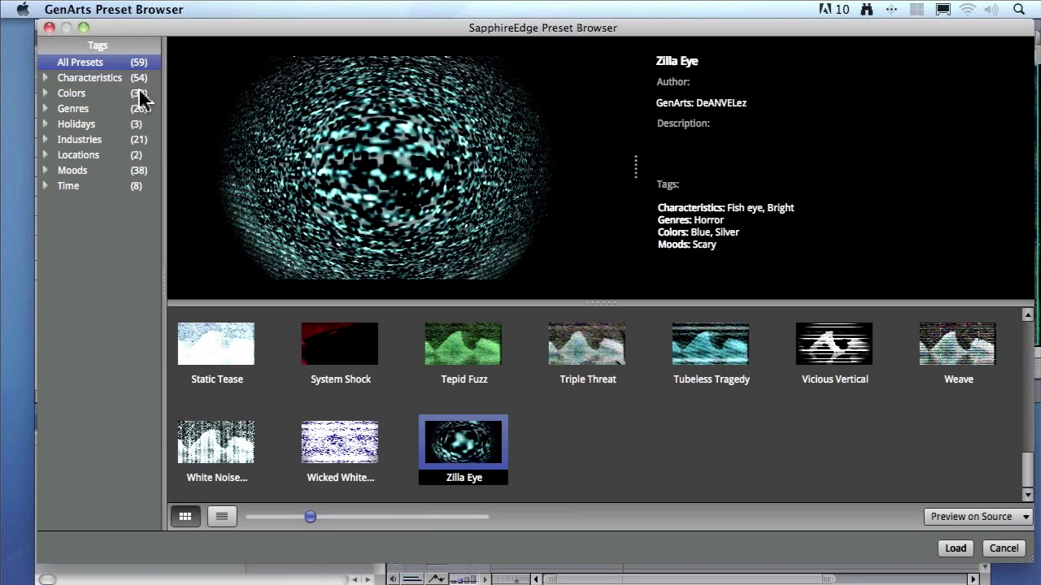
- Filter presets by Aqua, Black & White, Rainbow and Yellow colours, then Action and Horror genres
click(81, 93)
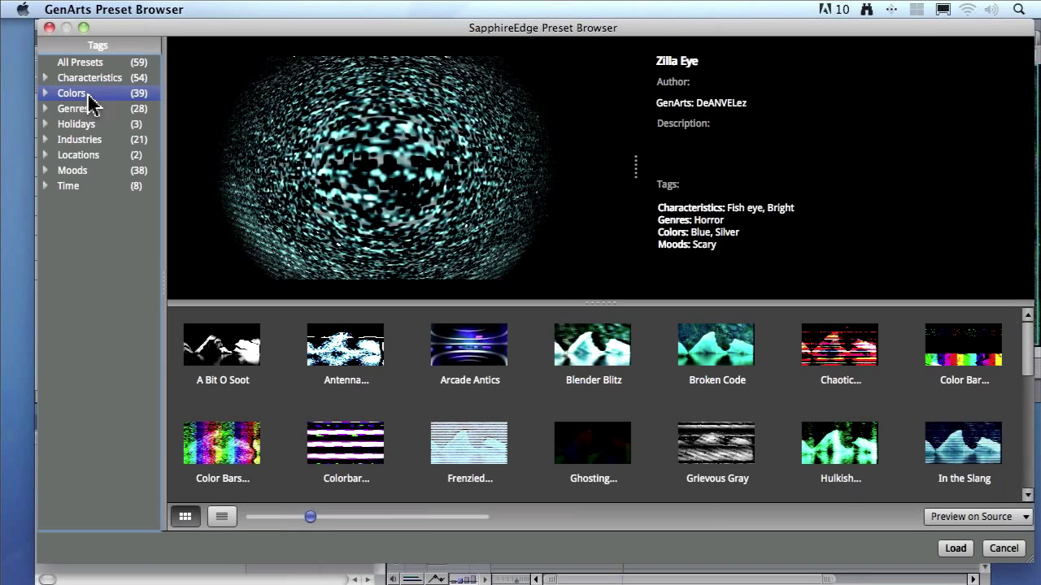
click(45, 94)
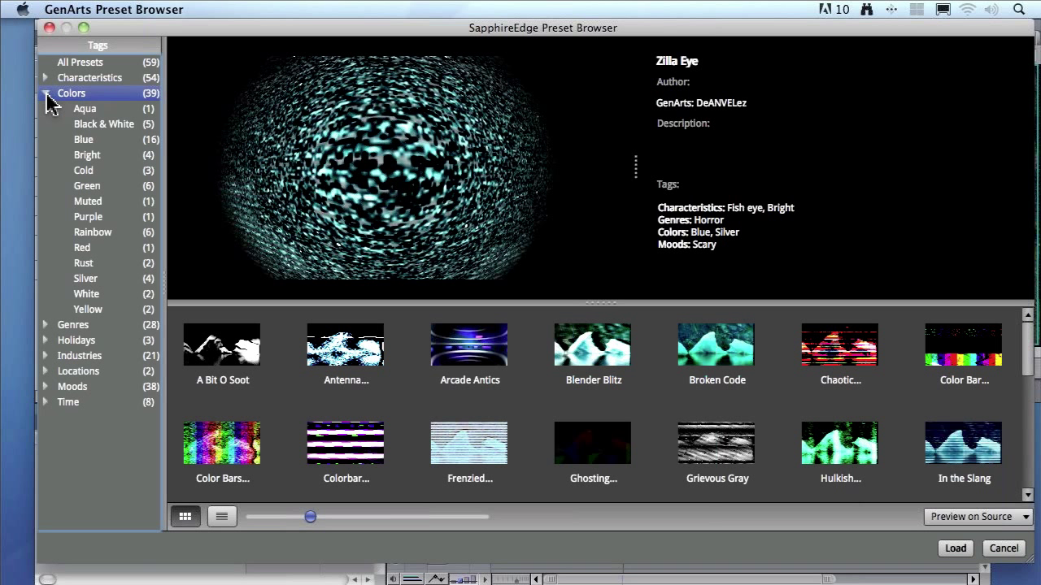
click(86, 111)
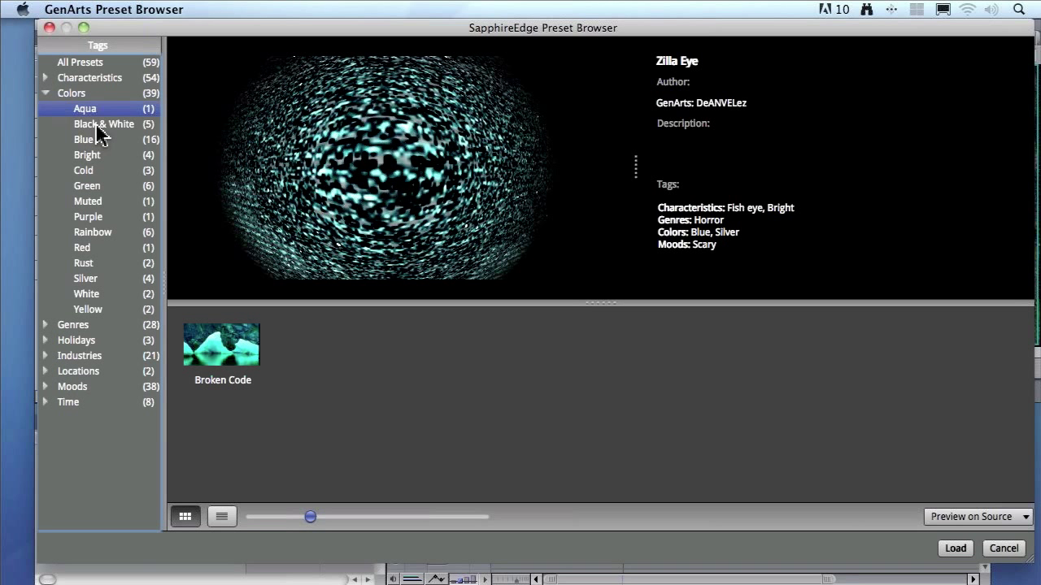
click(96, 127)
click(96, 235)
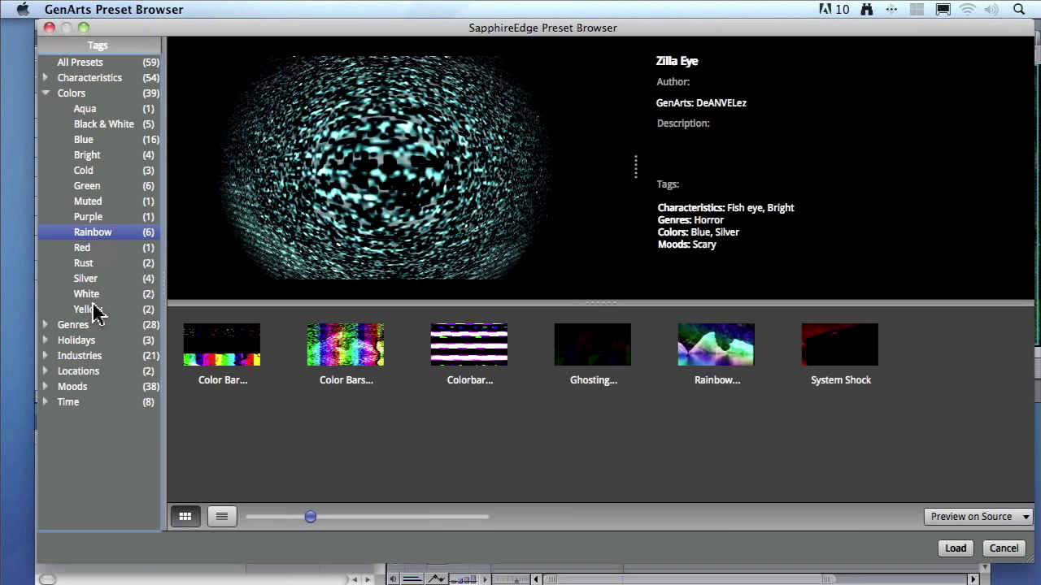
click(94, 313)
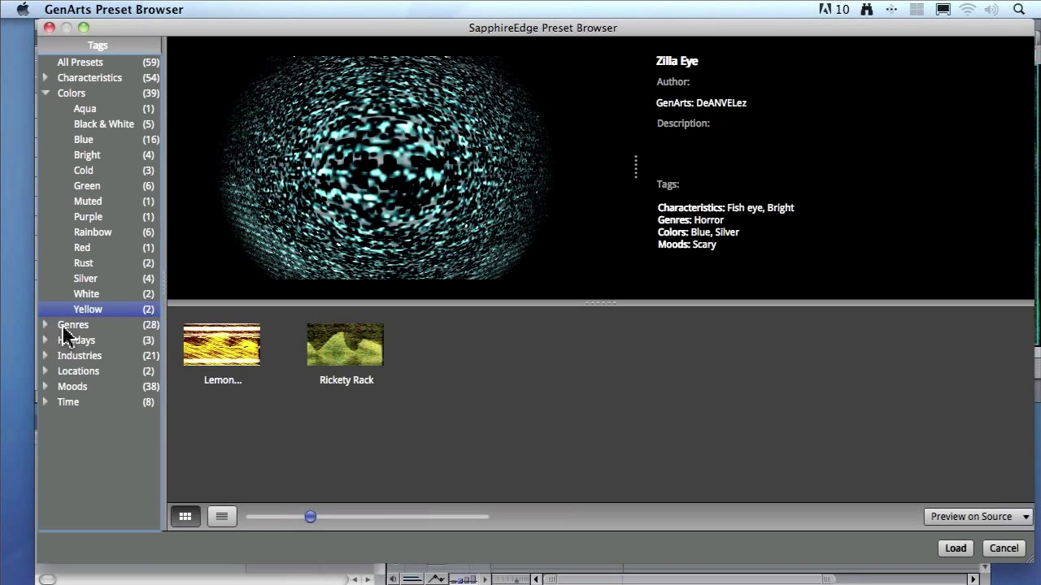
click(62, 325)
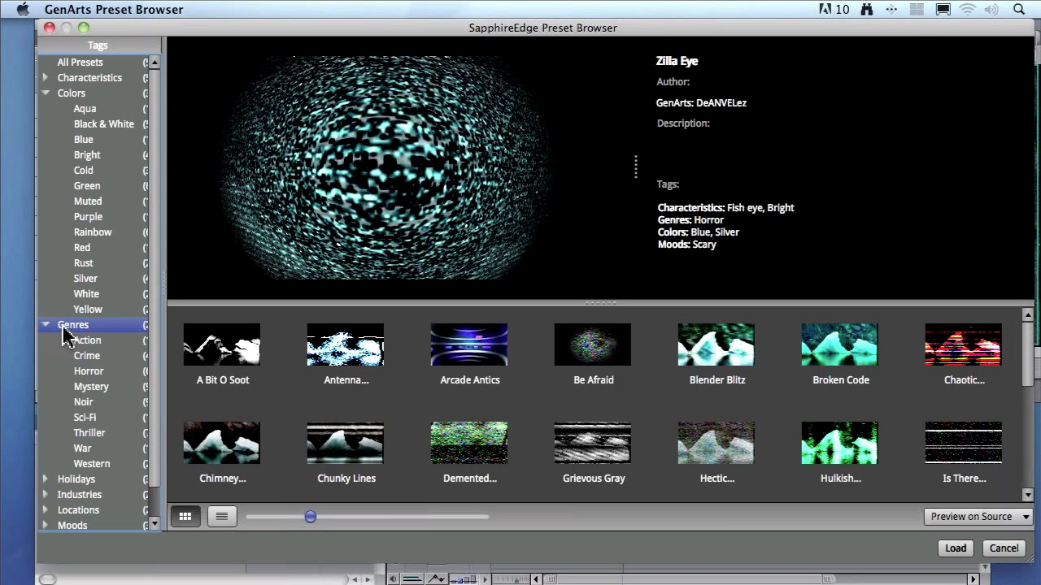
click(66, 339)
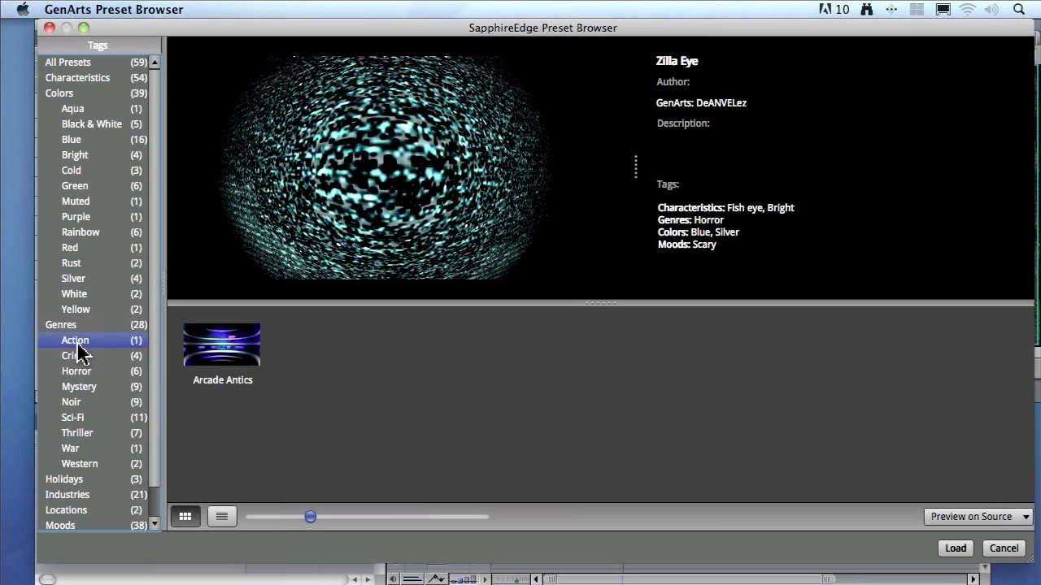
click(86, 371)
- Preview Zilla Eye, Grievous Gray and Be Afraid, then load Chaotic Crimson
click(831, 351)
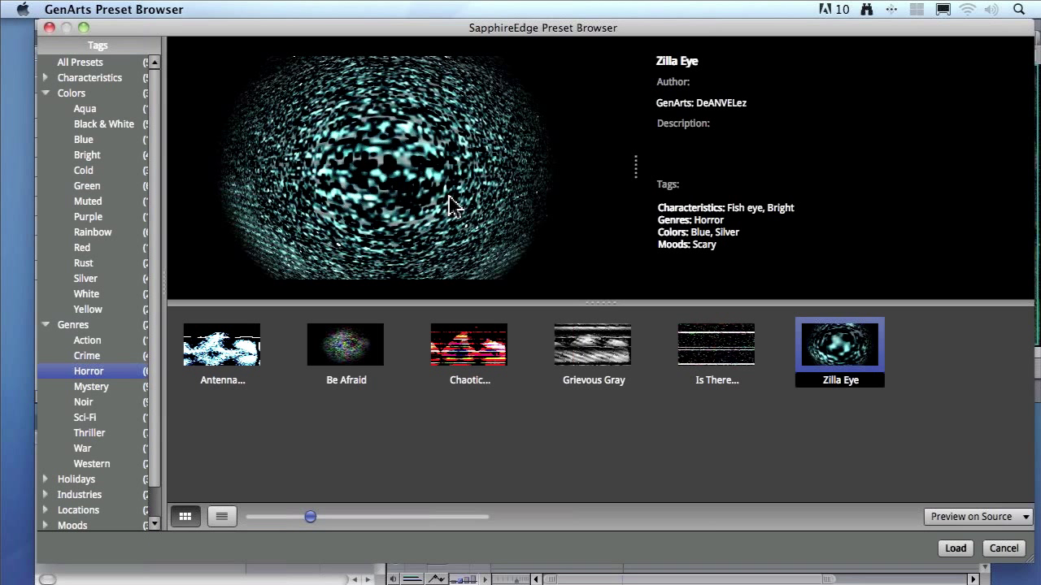
click(575, 348)
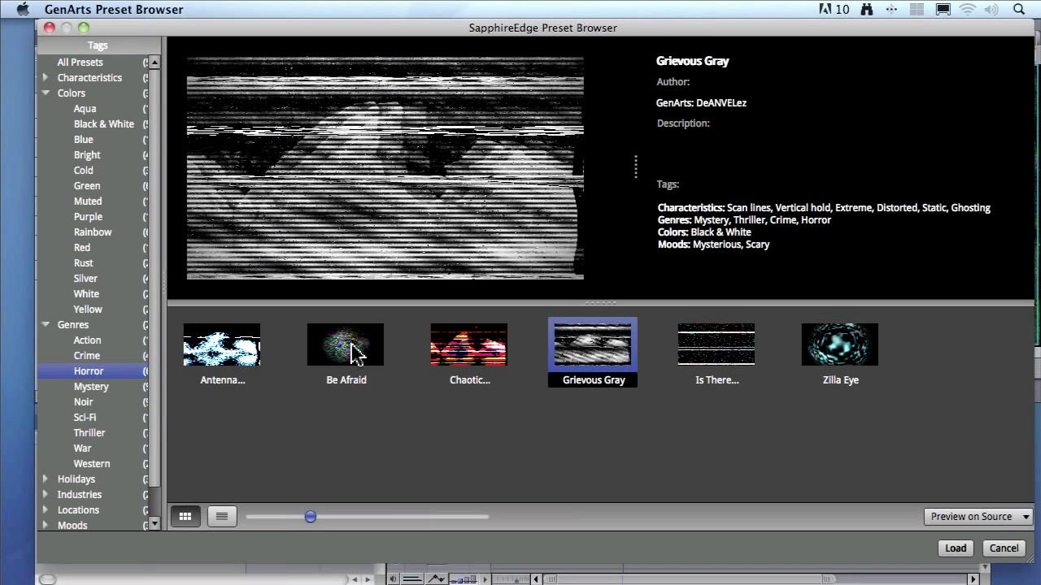
click(339, 351)
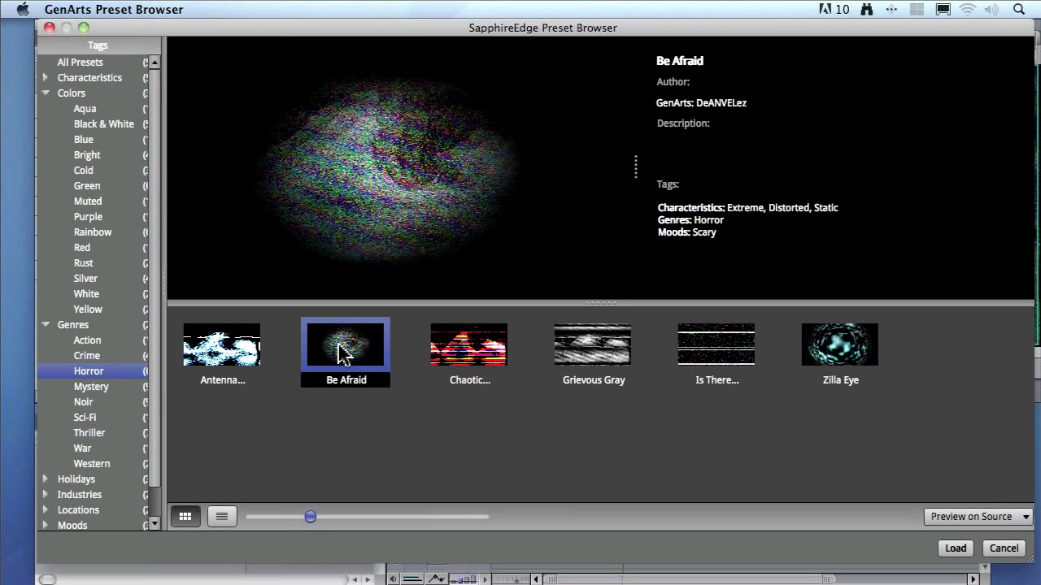
click(509, 358)
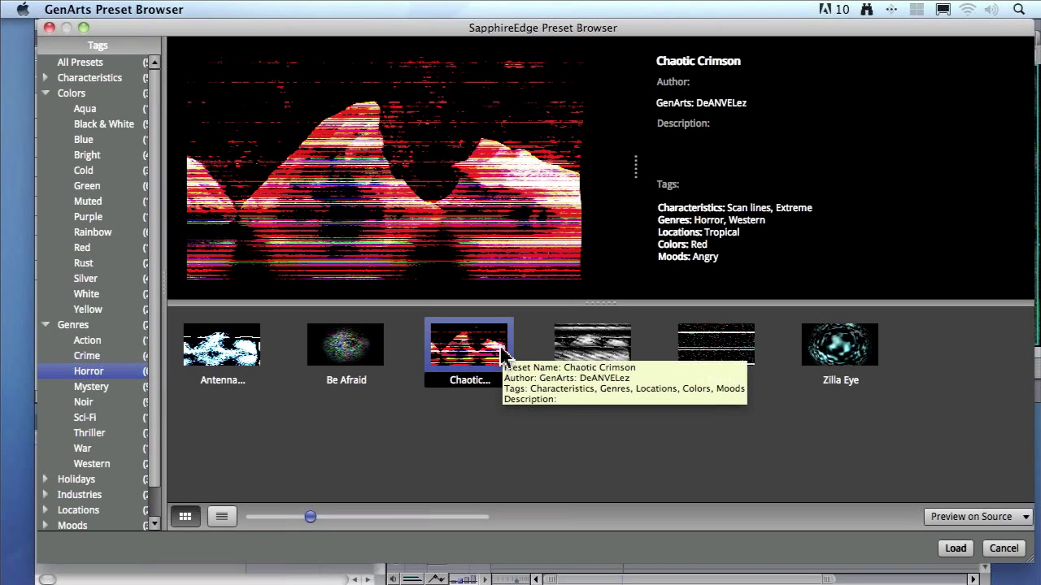
click(956, 550)
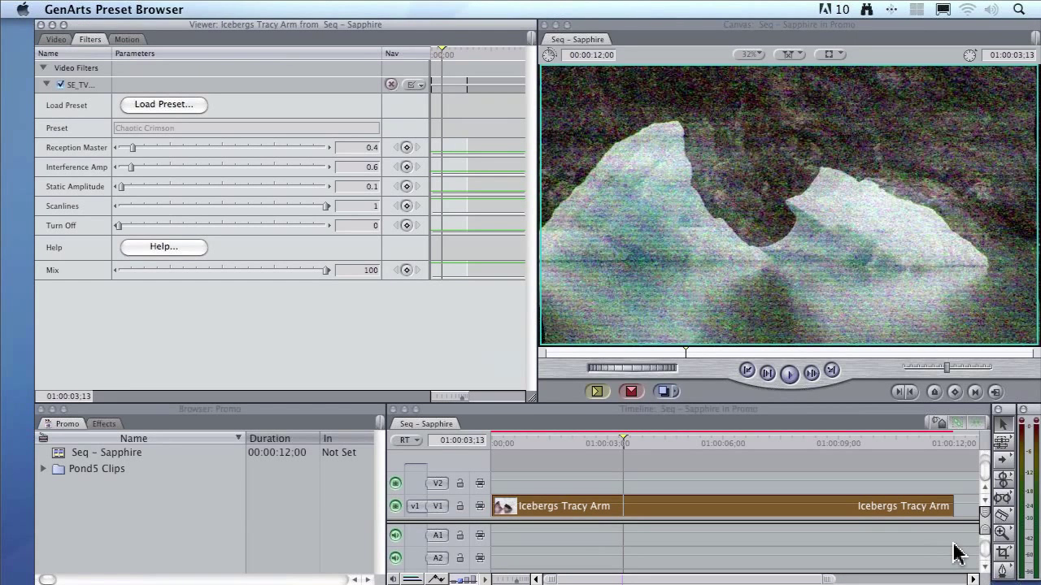
- Back in the editor, adjust the Reception Master slider until it settles at 0.66
click(725, 142)
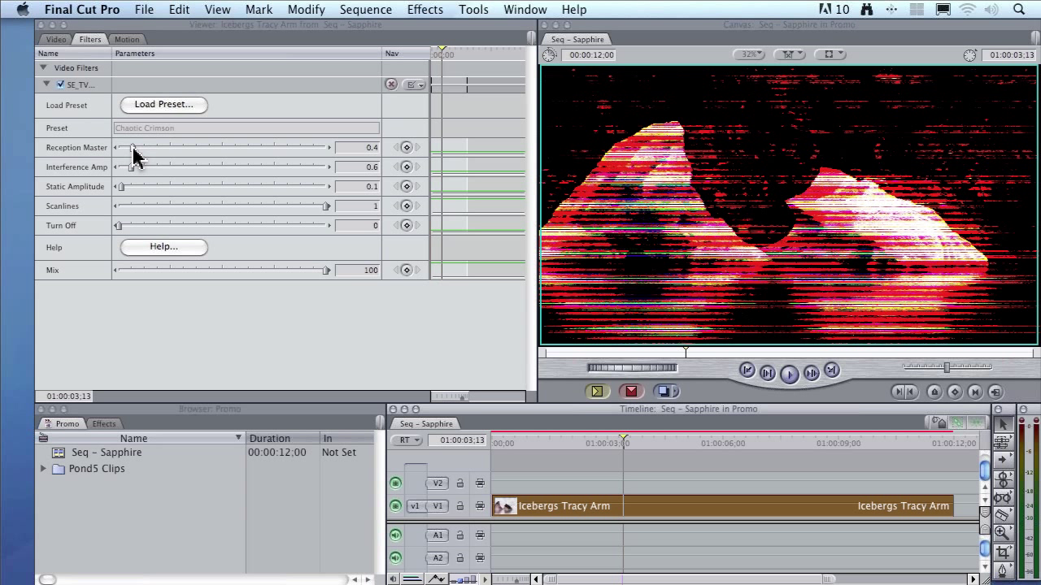
drag(134, 153, 133, 152)
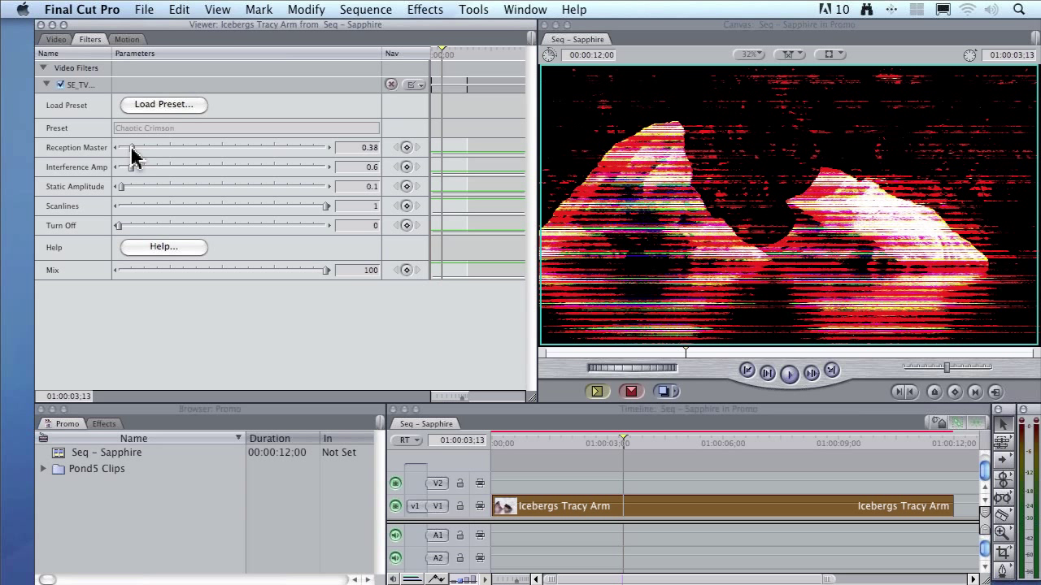
drag(132, 151, 163, 156)
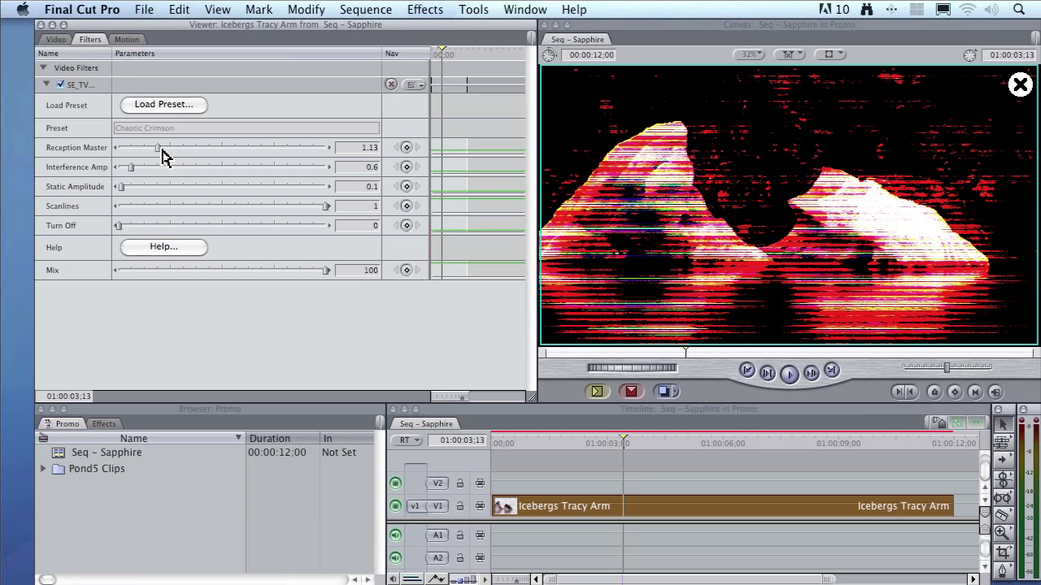
drag(167, 153, 142, 157)
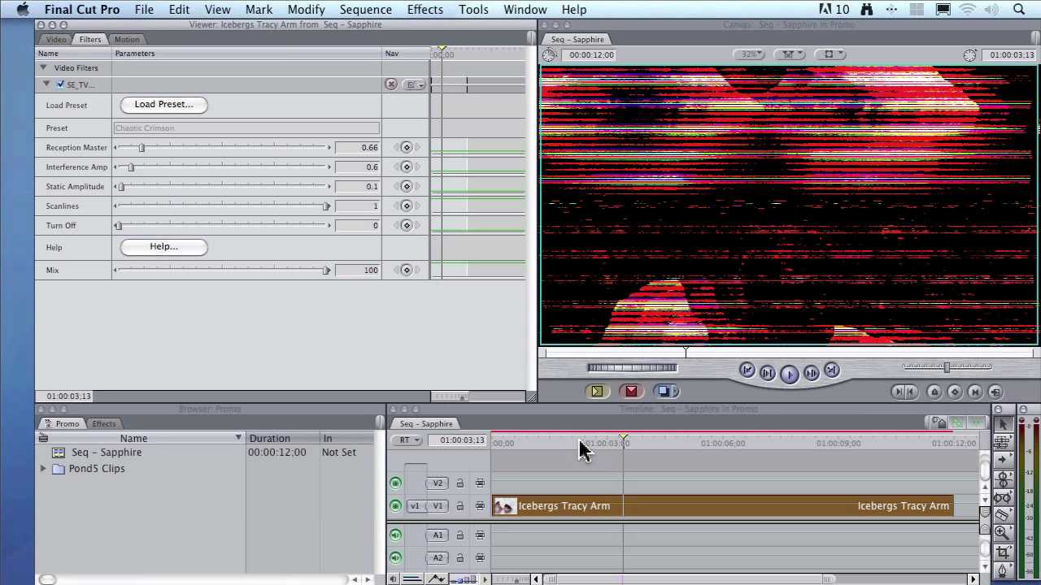
- Render the entire sequence with Sequence > Render All
click(379, 10)
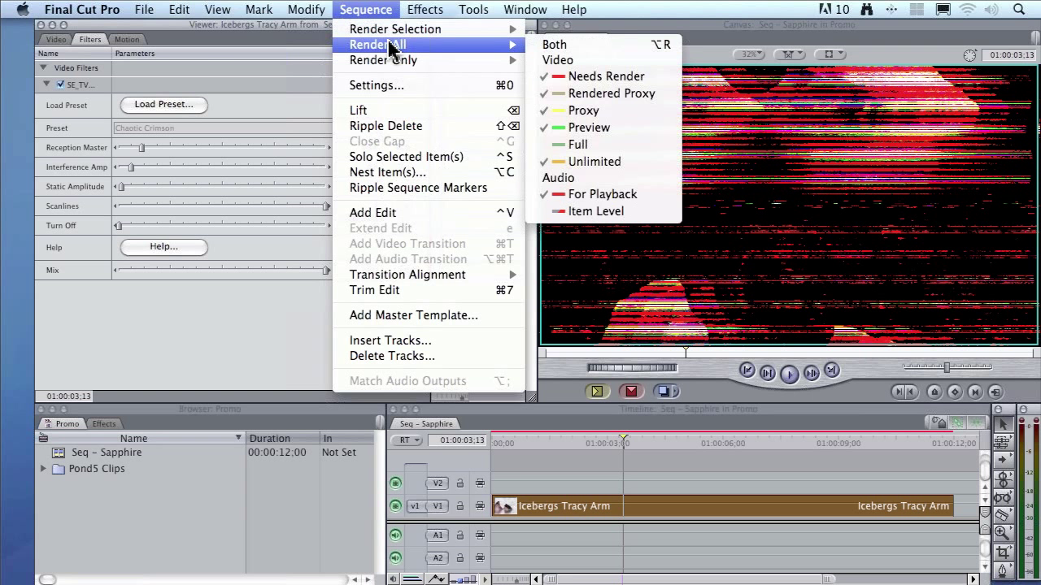
mouse_move(422, 51)
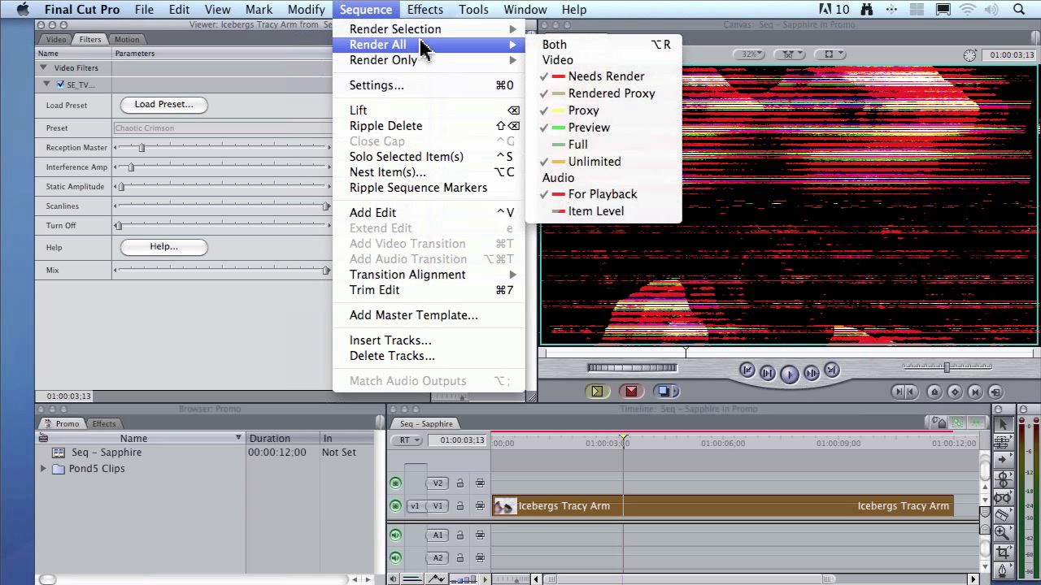
click(386, 11)
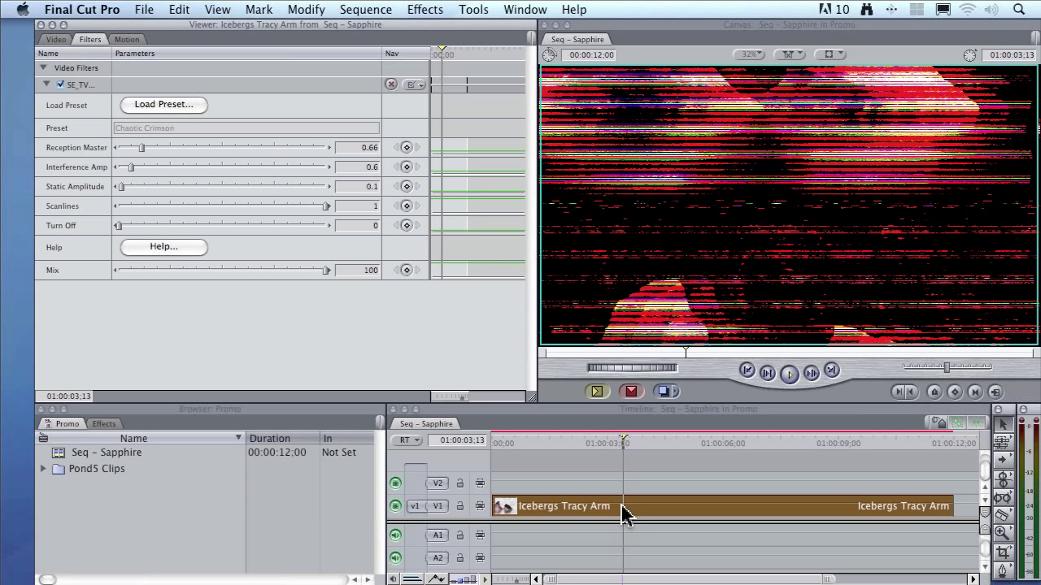
- Step forward a few frames, then play from 01:00:03:13 to about 01:00:04:29 and stop
key(Right)
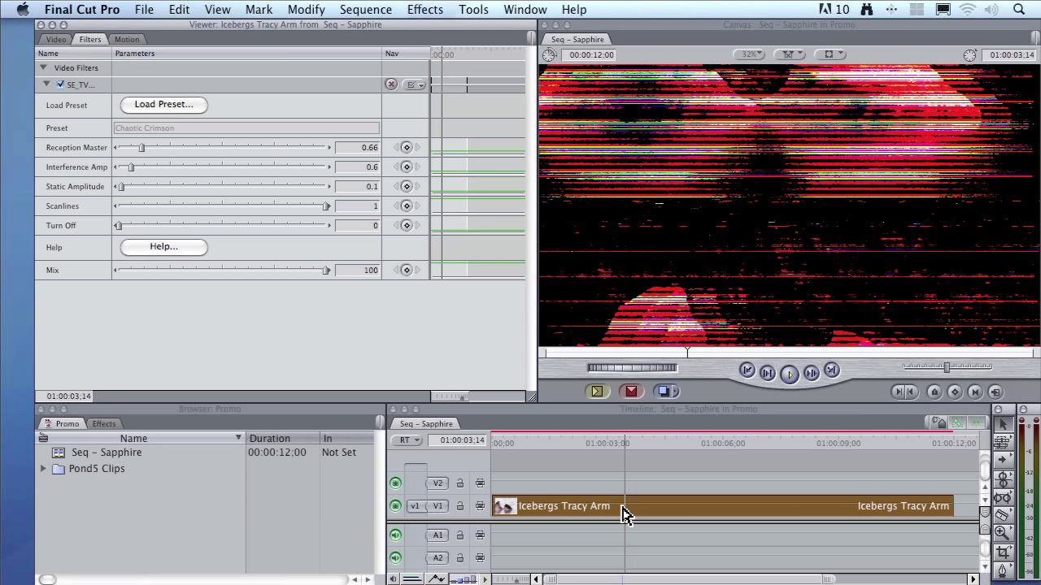
key(Right)
key(Right)
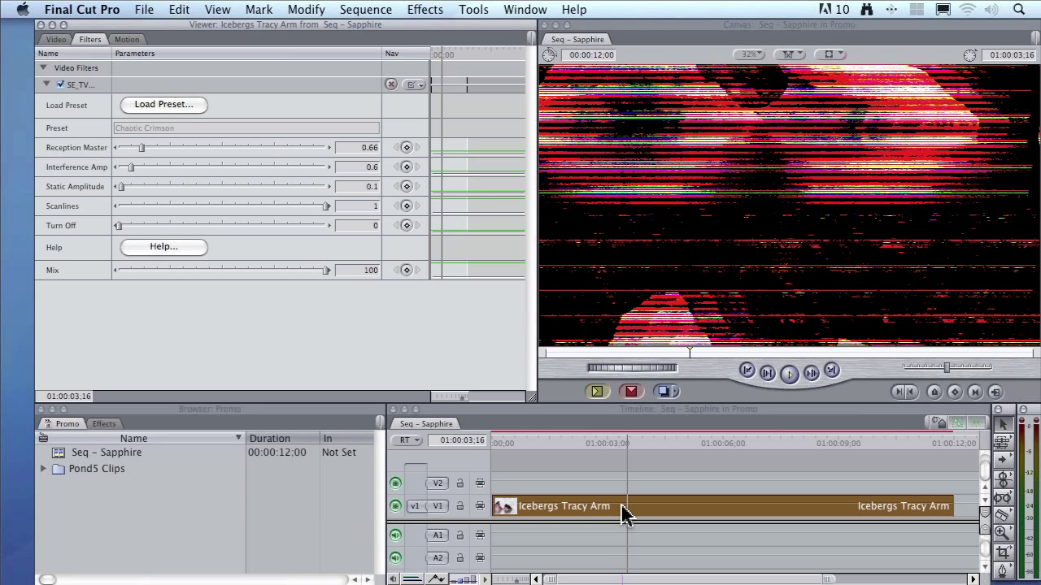
key(space)
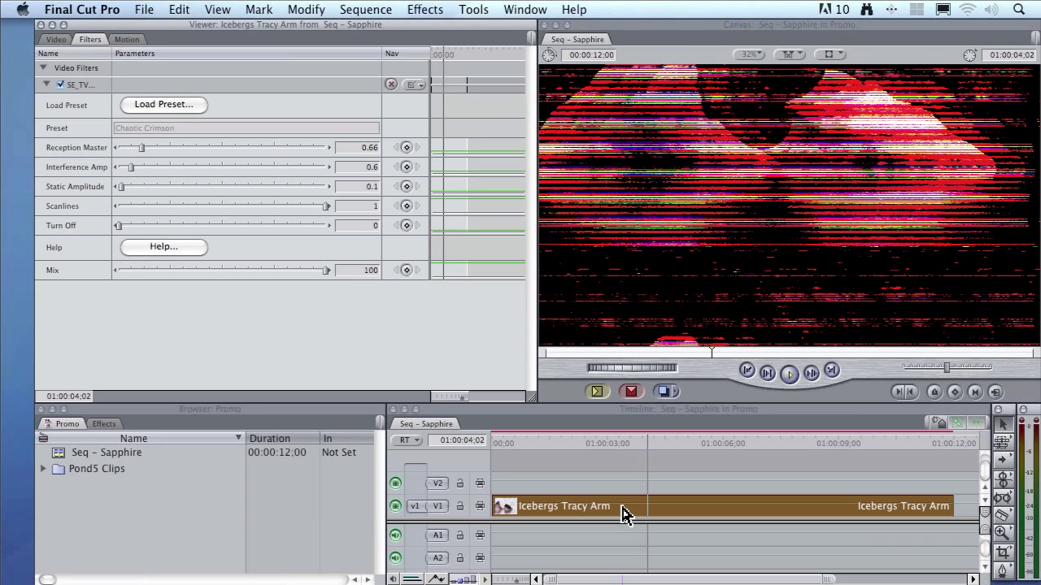
key(space)
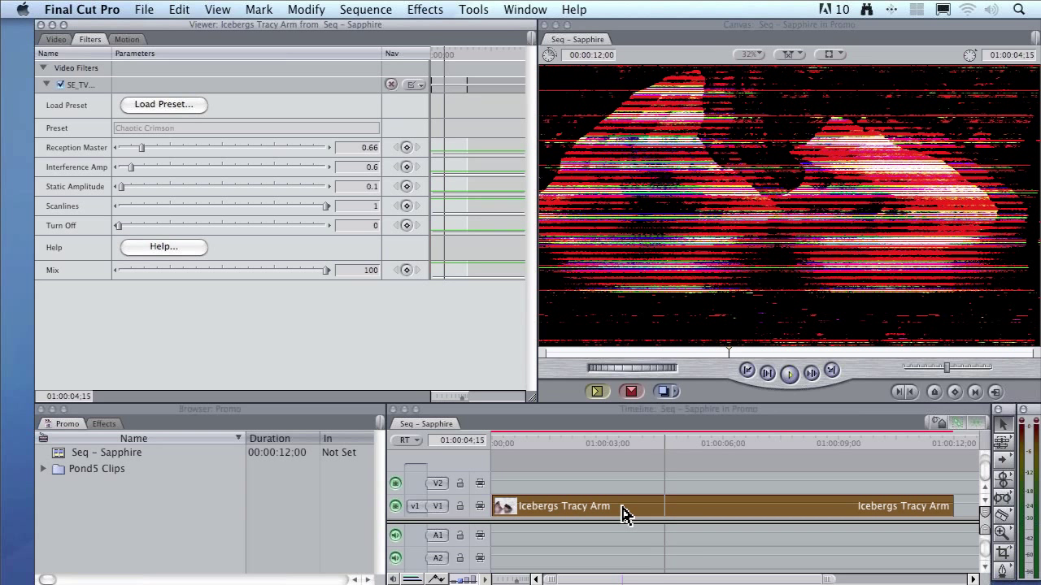
key(space)
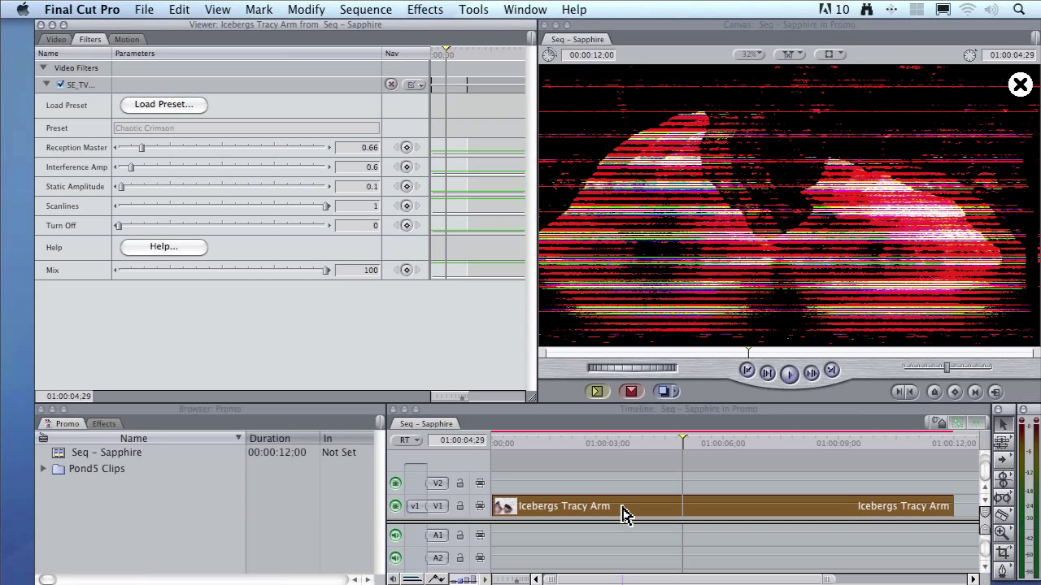